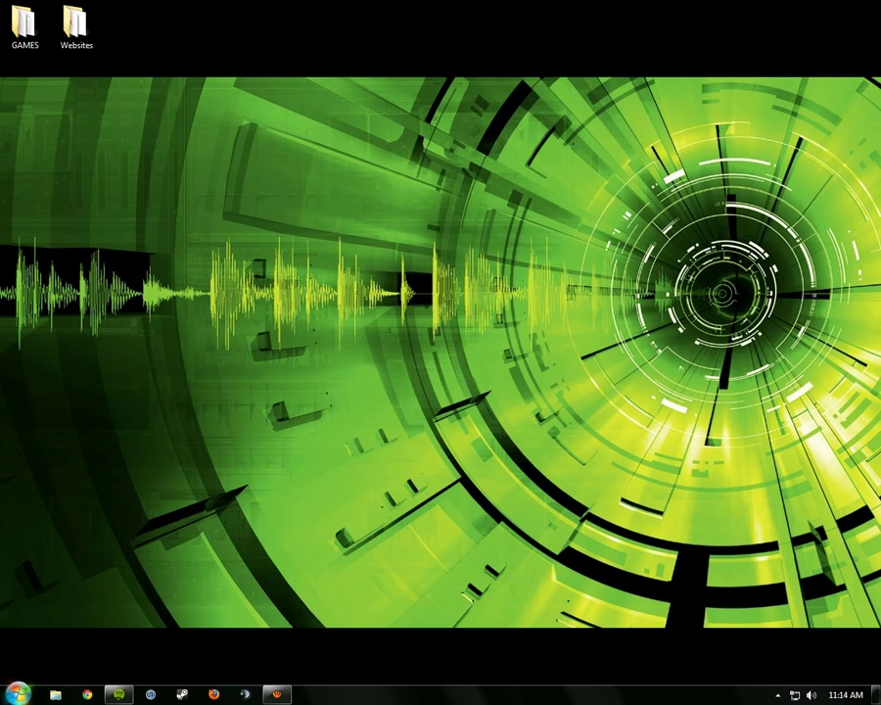
# Step: Open the Windows Firewall page in the System and Security category of Control Panel
pyautogui.click(17, 694)
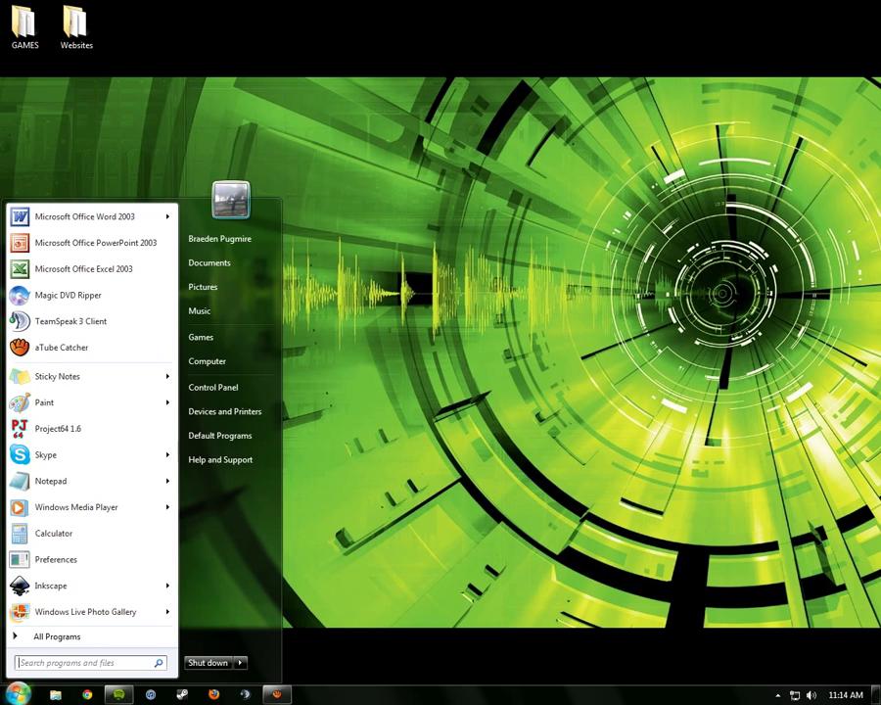
pyautogui.click(261, 389)
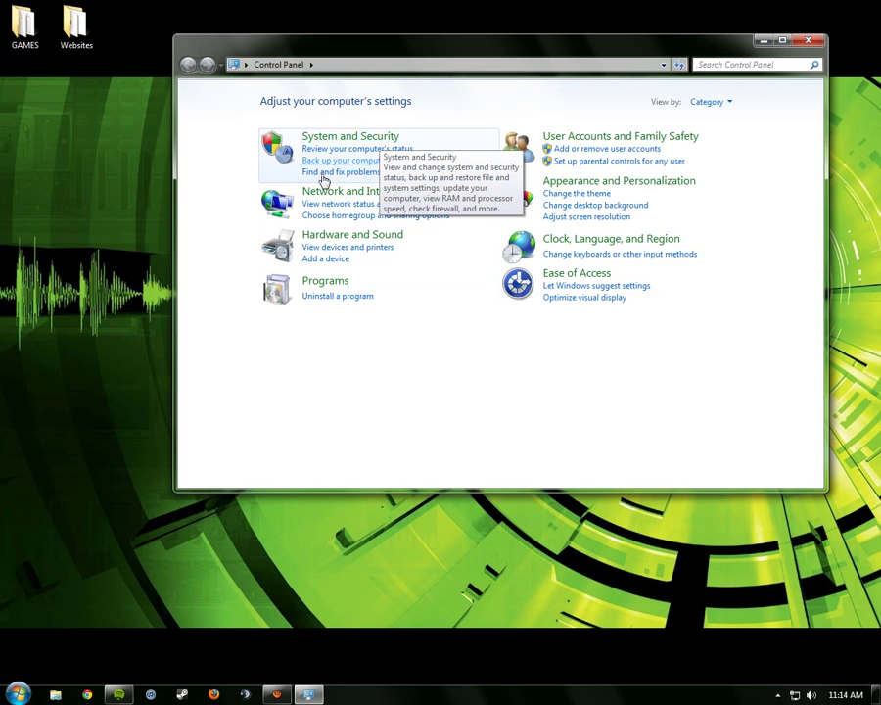
pyautogui.click(386, 144)
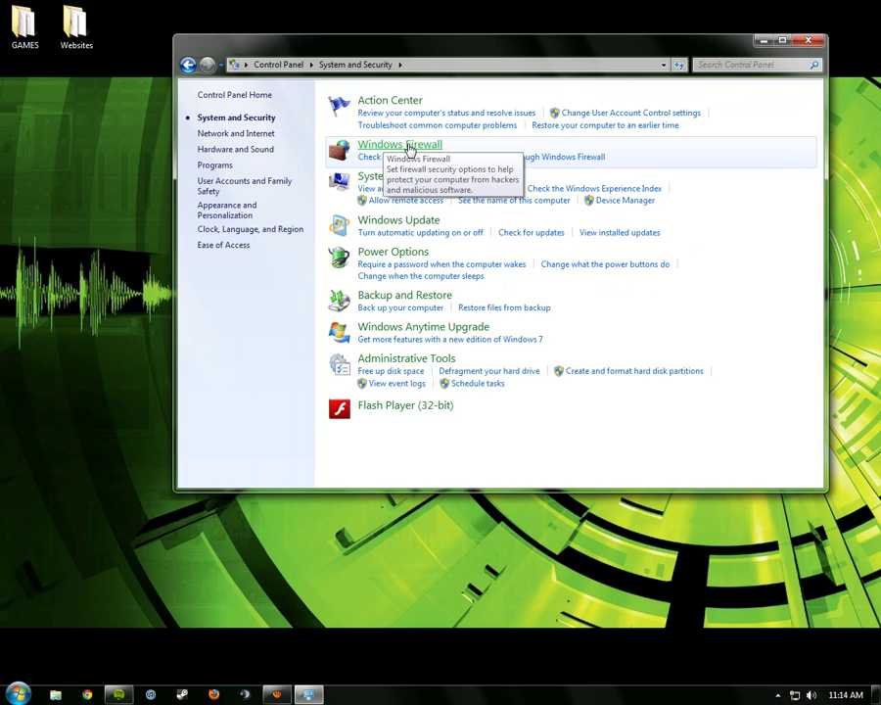
pyautogui.click(403, 150)
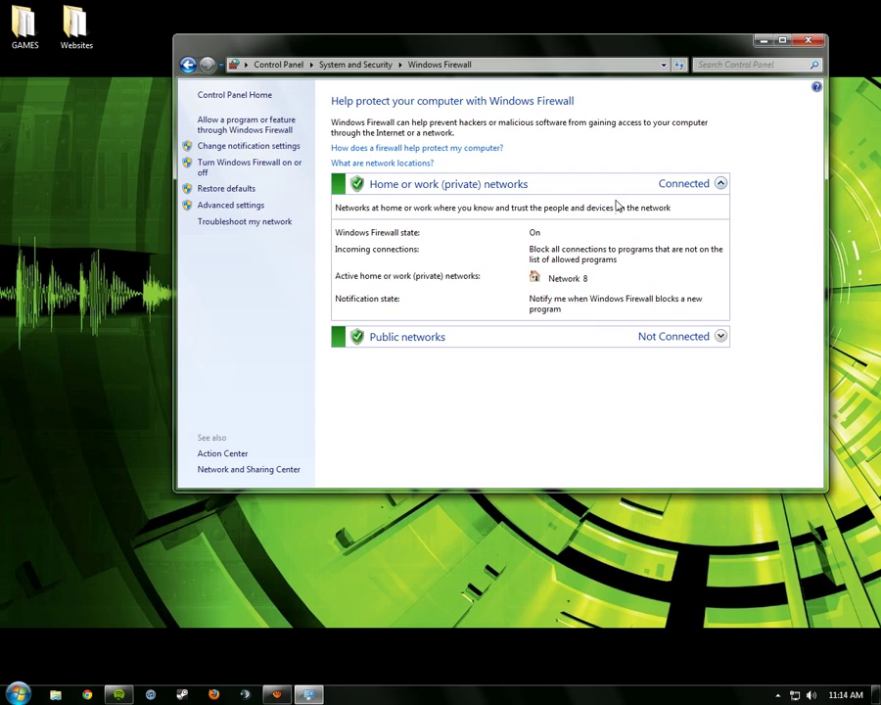
# Step: Review the firewall details for home or work networks and public networks, and collapse both sections
pyautogui.click(720, 185)
pyautogui.click(720, 184)
pyautogui.click(722, 337)
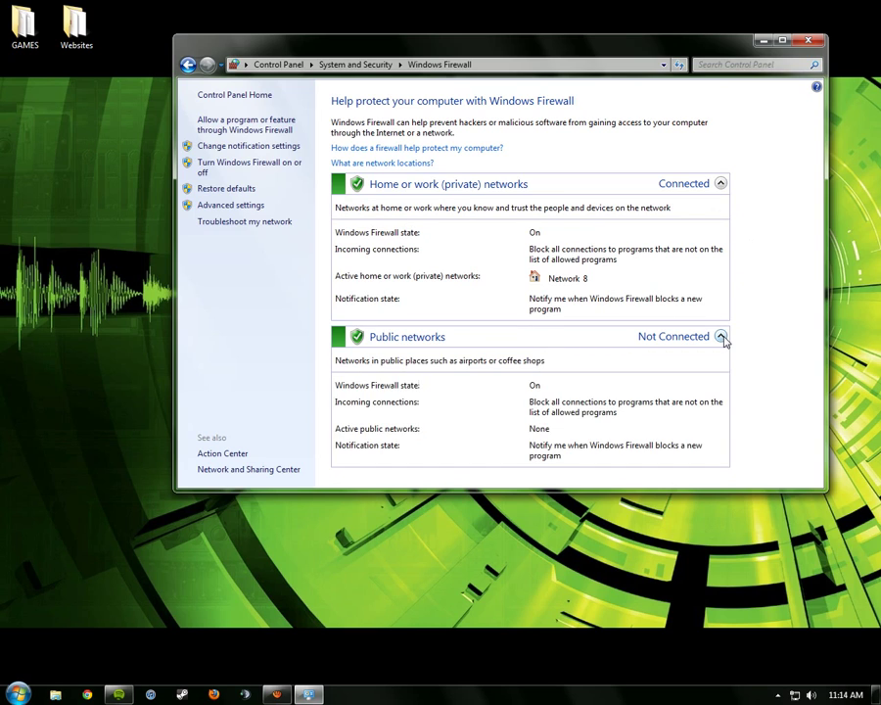
pyautogui.click(721, 337)
pyautogui.click(721, 184)
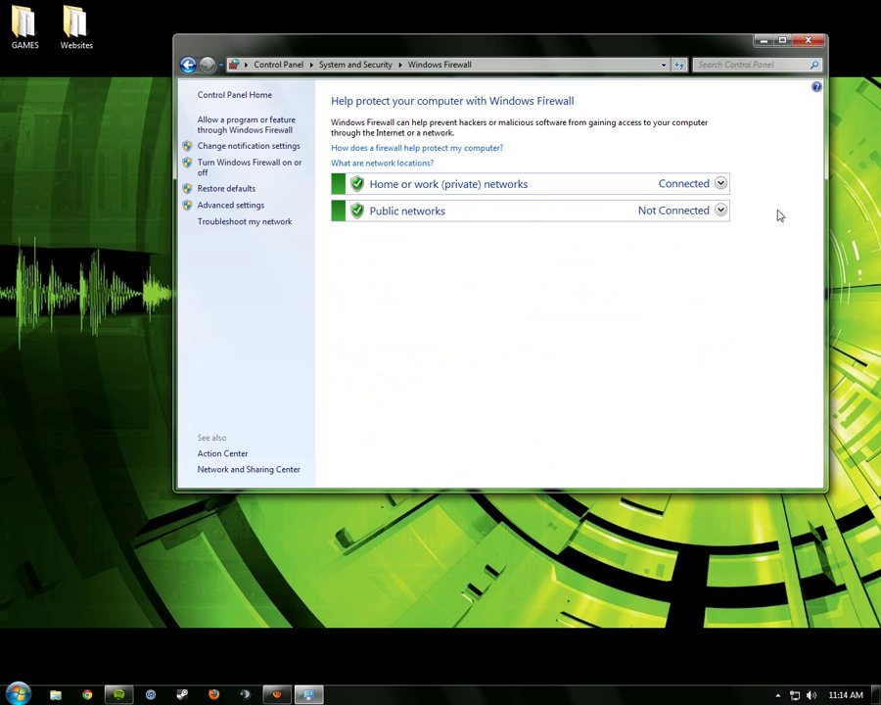
# Step: Try turning off Windows Firewall for home or work networks, set it back on, and leave the customization settings without applying
pyautogui.click(261, 155)
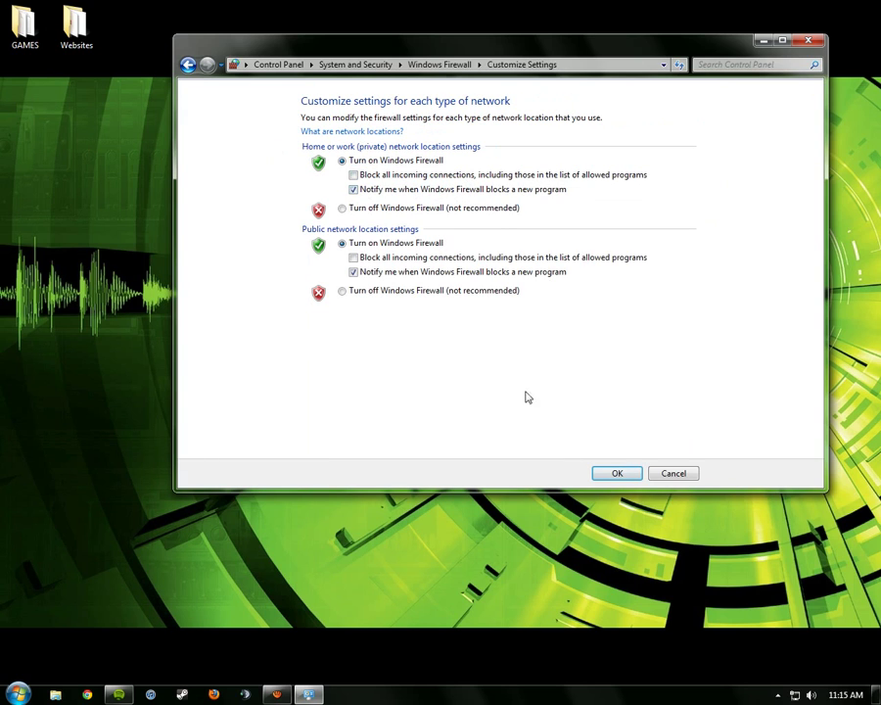
pyautogui.click(188, 65)
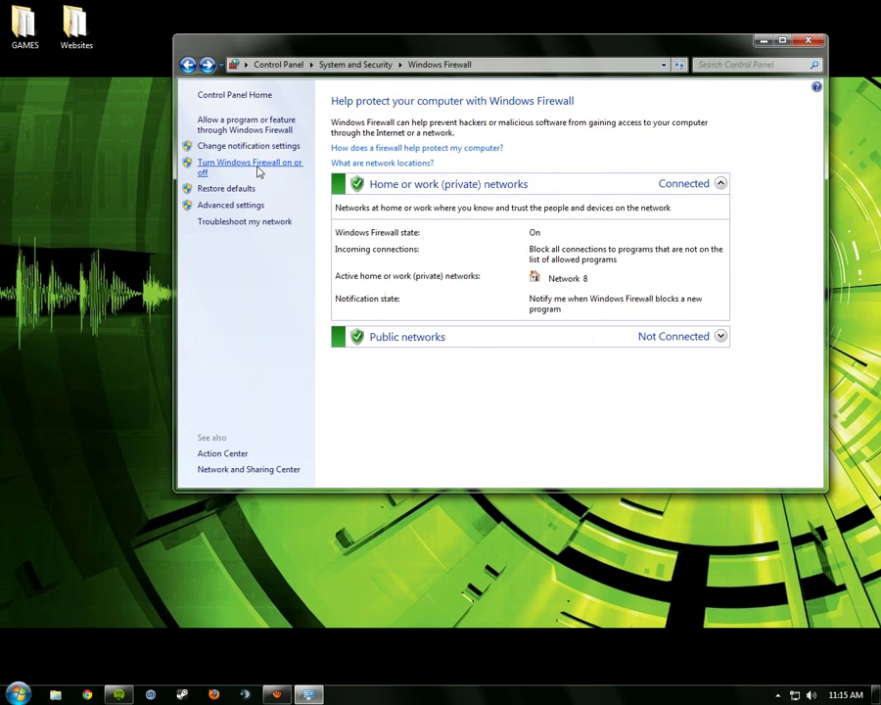
pyautogui.click(260, 167)
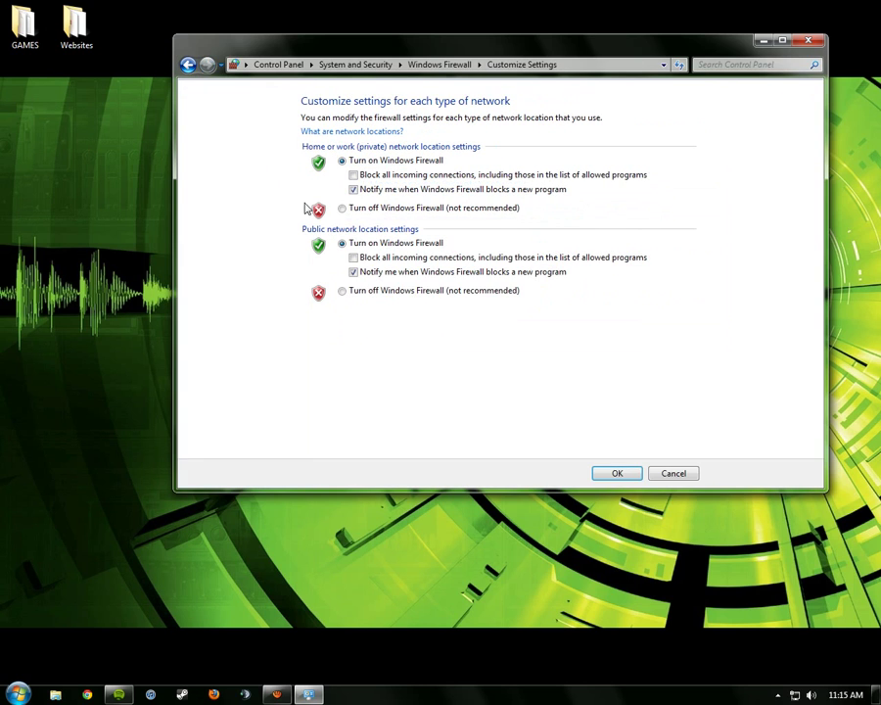
pyautogui.click(360, 212)
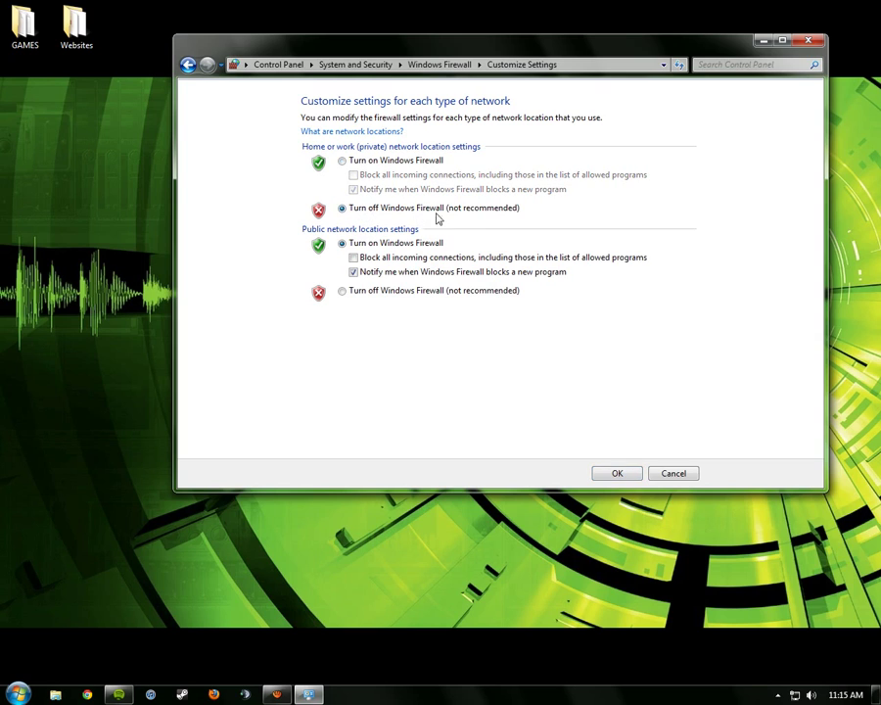
pyautogui.click(384, 162)
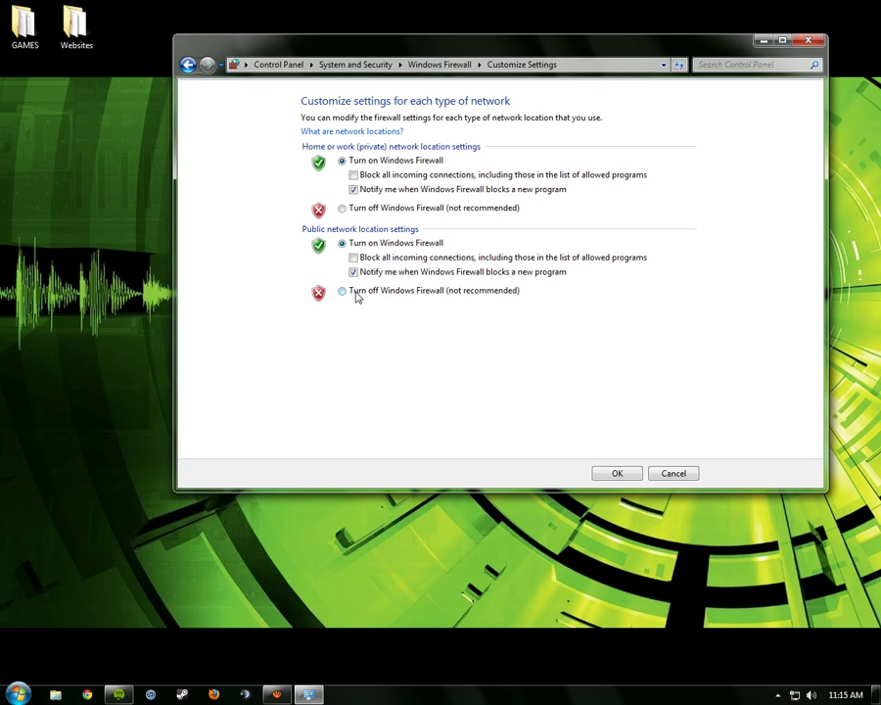
pyautogui.click(189, 66)
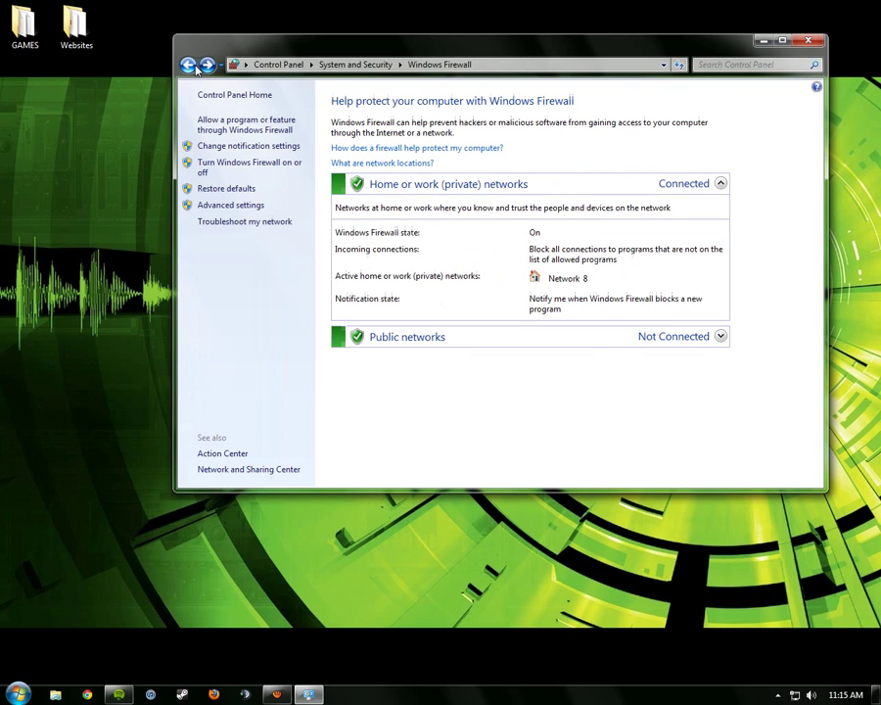
# Step: Open the firewall's advanced settings and review the overview of the domain, private and public profiles
pyautogui.click(248, 208)
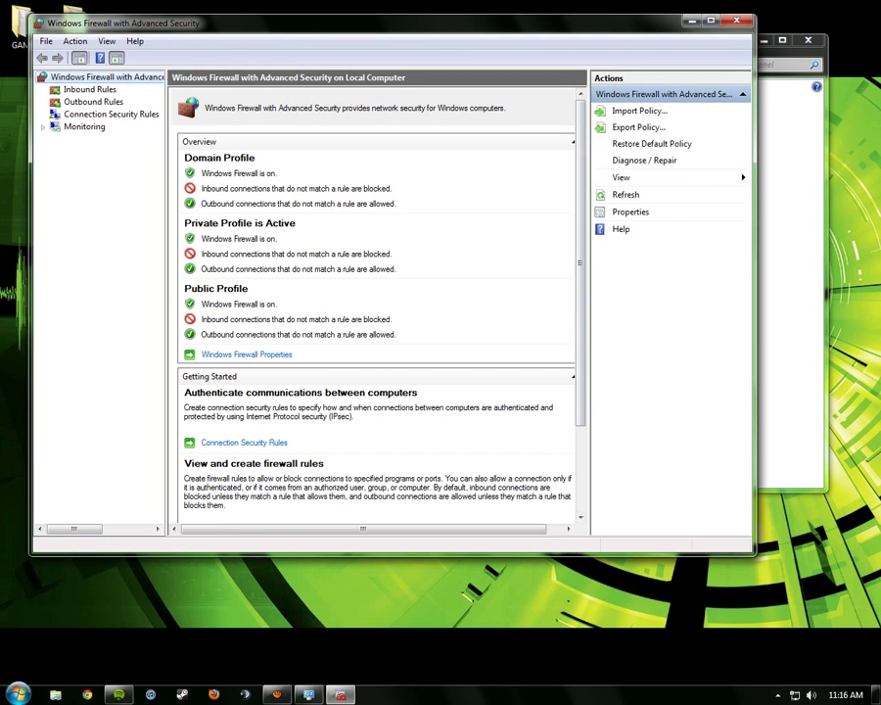
pyautogui.scroll(-3, 377, 313)
pyautogui.scroll(3, 377, 314)
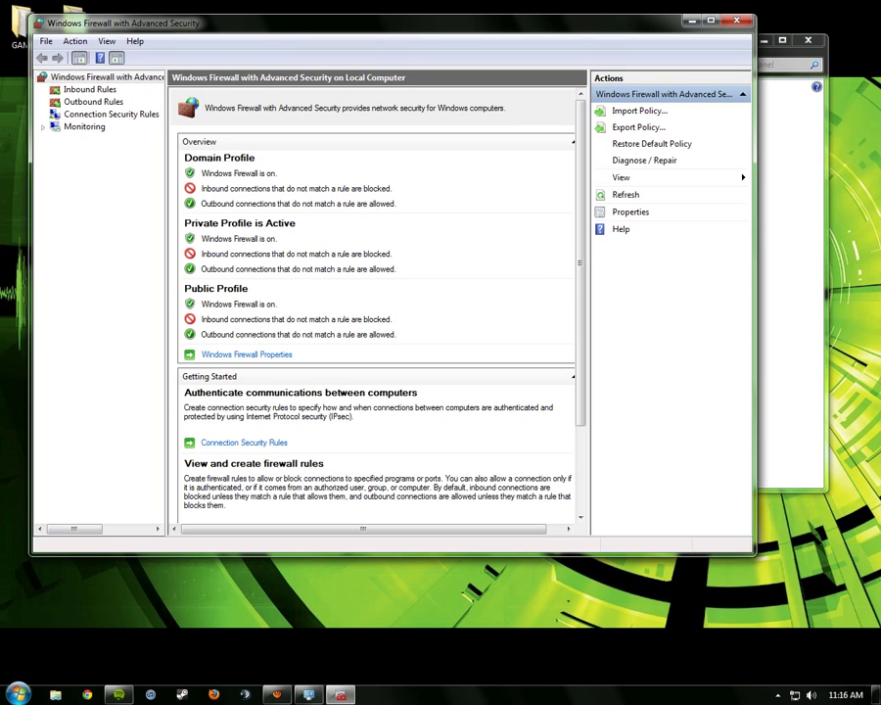
# Step: Examine the inbound rules for the listed programs, their profiles and whether each is enabled, allowed or blocked
pyautogui.click(89, 90)
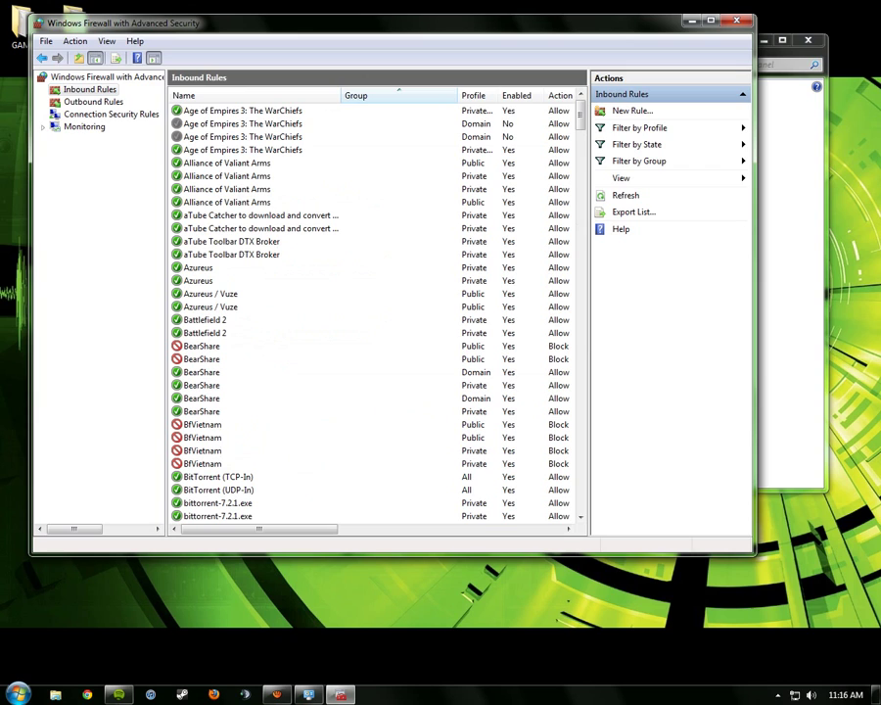
pyautogui.click(107, 77)
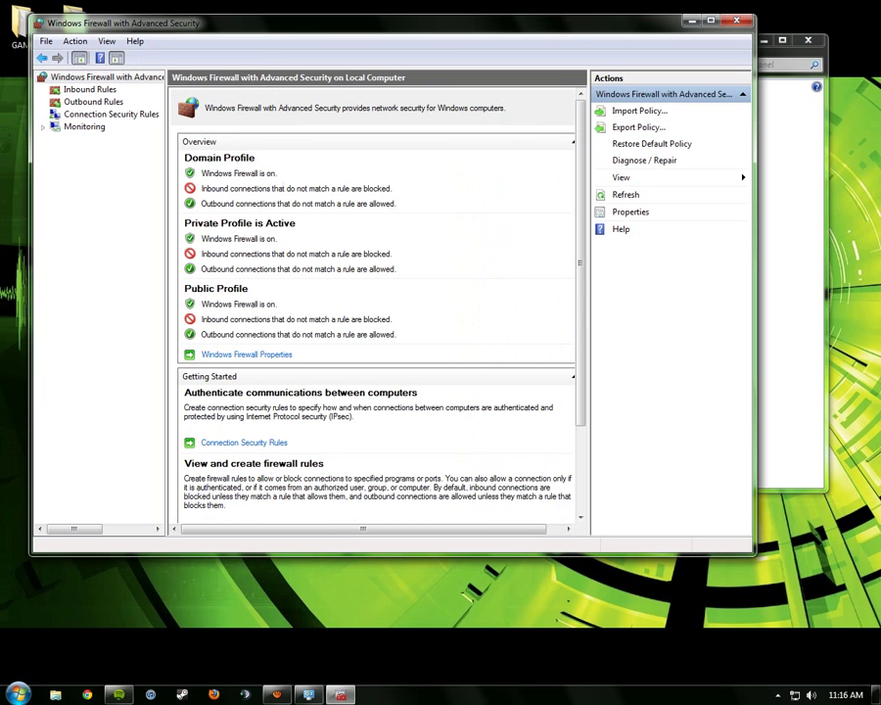
pyautogui.click(89, 90)
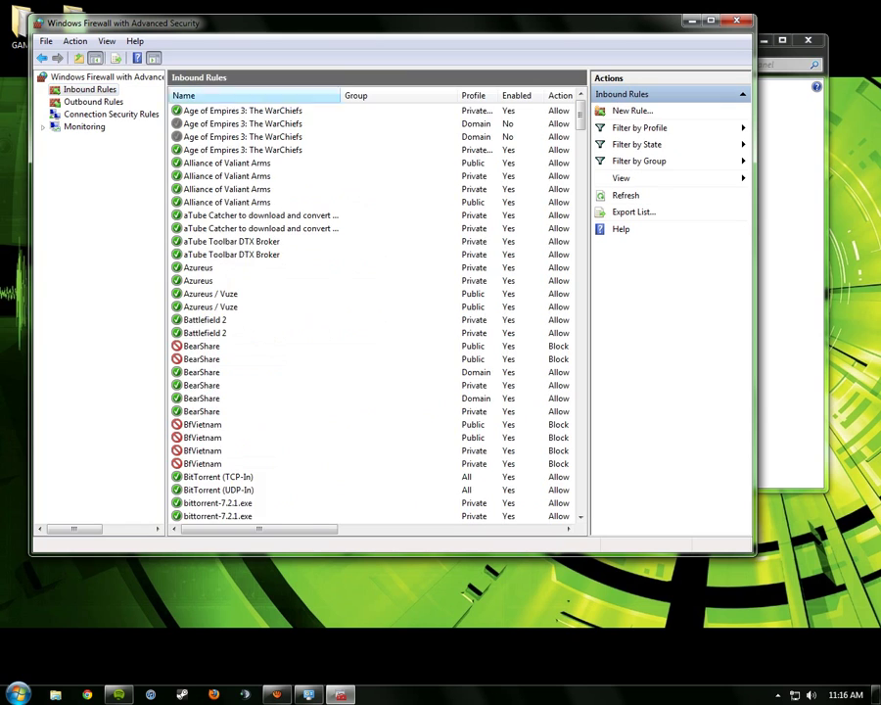
pyautogui.scroll(-20, 377, 314)
pyautogui.scroll(-13, 378, 314)
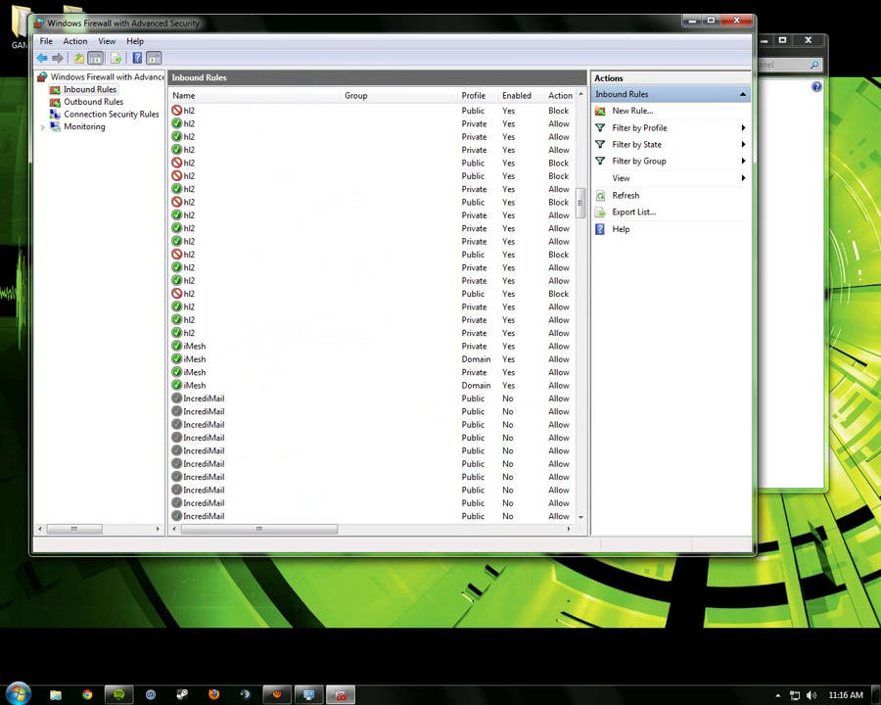
pyautogui.scroll(-4, 377, 313)
pyautogui.scroll(-6, 377, 313)
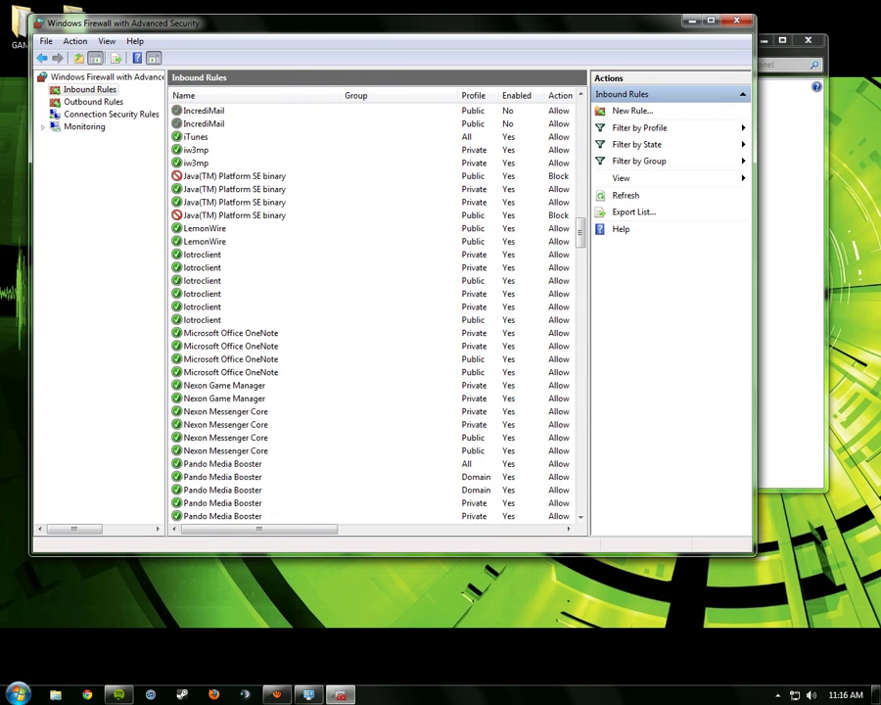
pyautogui.scroll(17, 377, 314)
pyautogui.scroll(7, 377, 313)
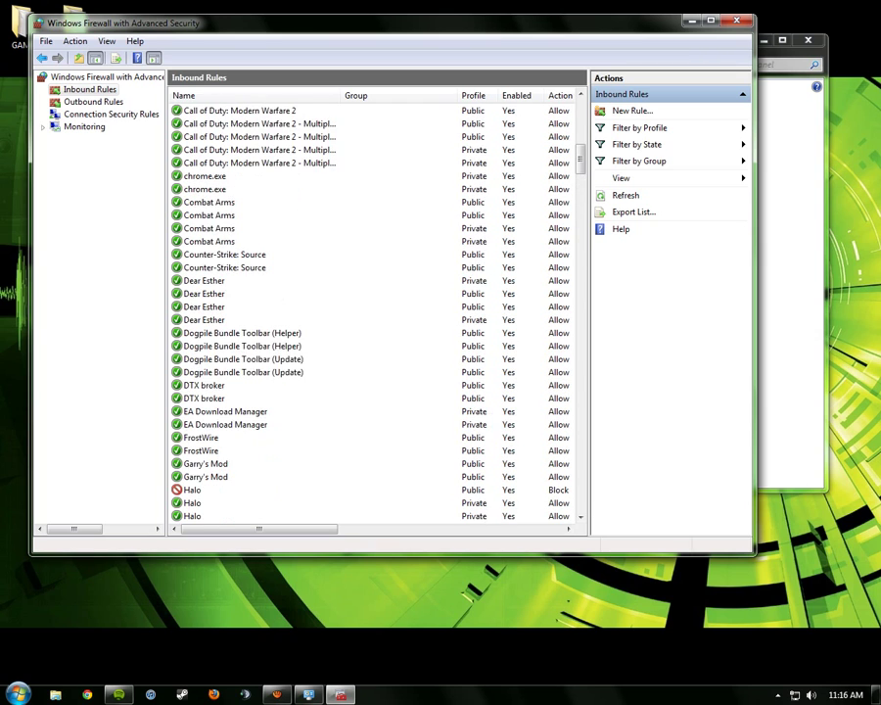
# Step: Disable the first Call of Duty: Black Ops - Multiplayer inbound rule and enable it again
pyautogui.click(249, 162)
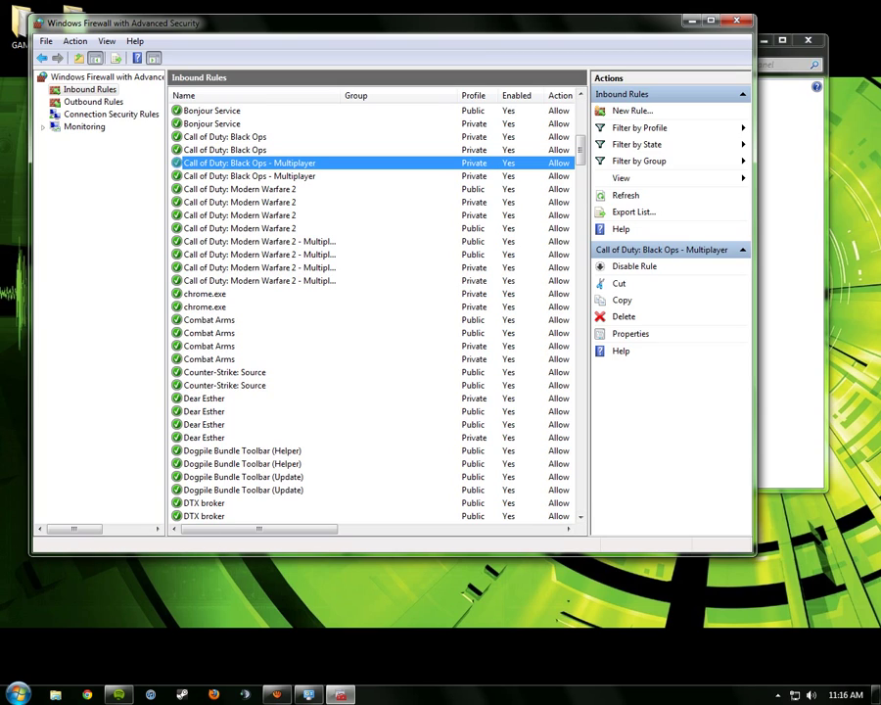
pyautogui.click(633, 266)
pyautogui.click(239, 202)
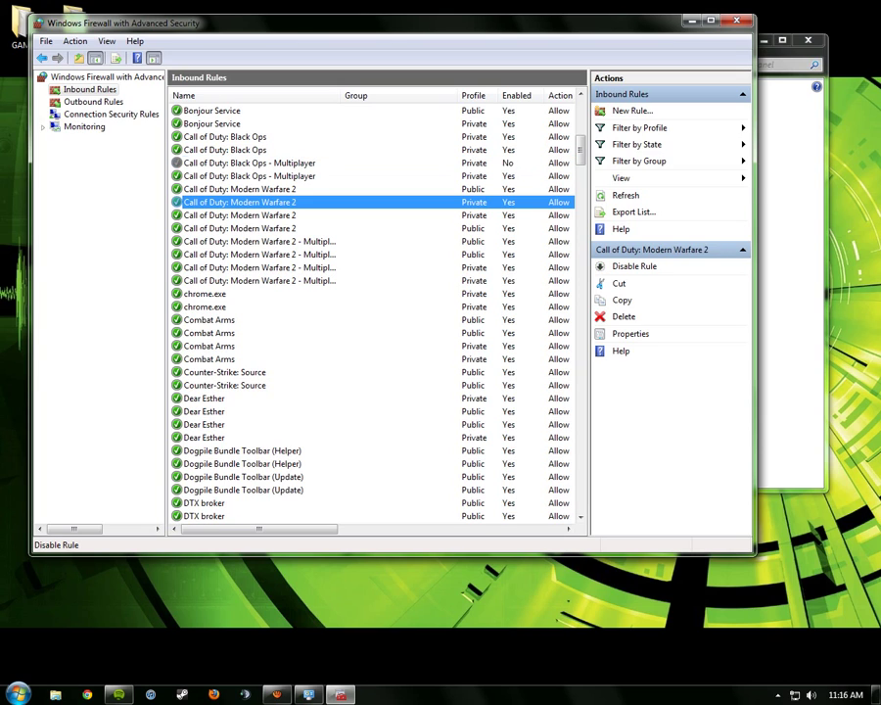
pyautogui.click(249, 162)
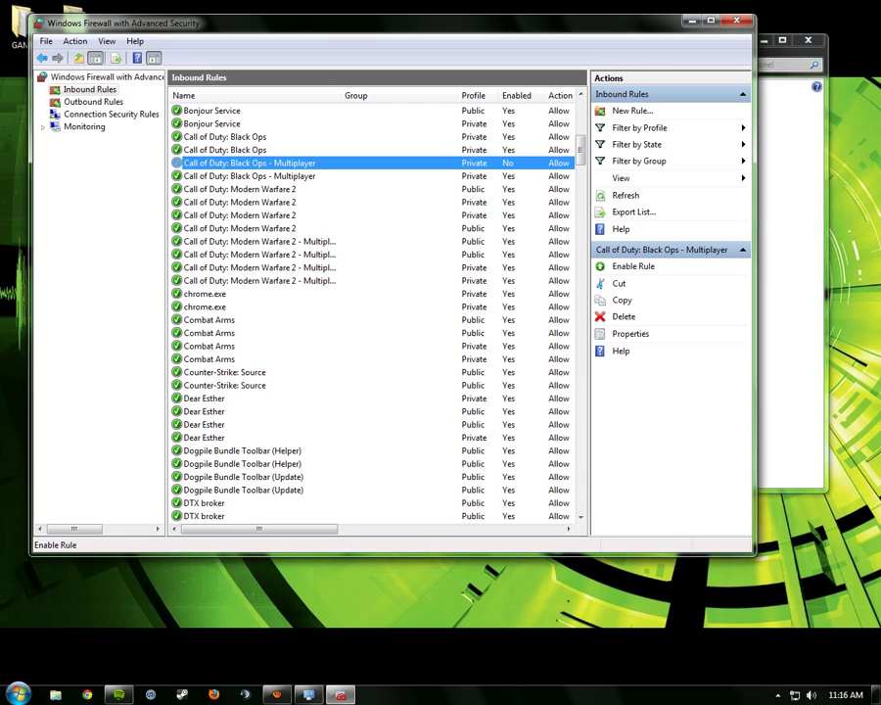
pyautogui.click(635, 266)
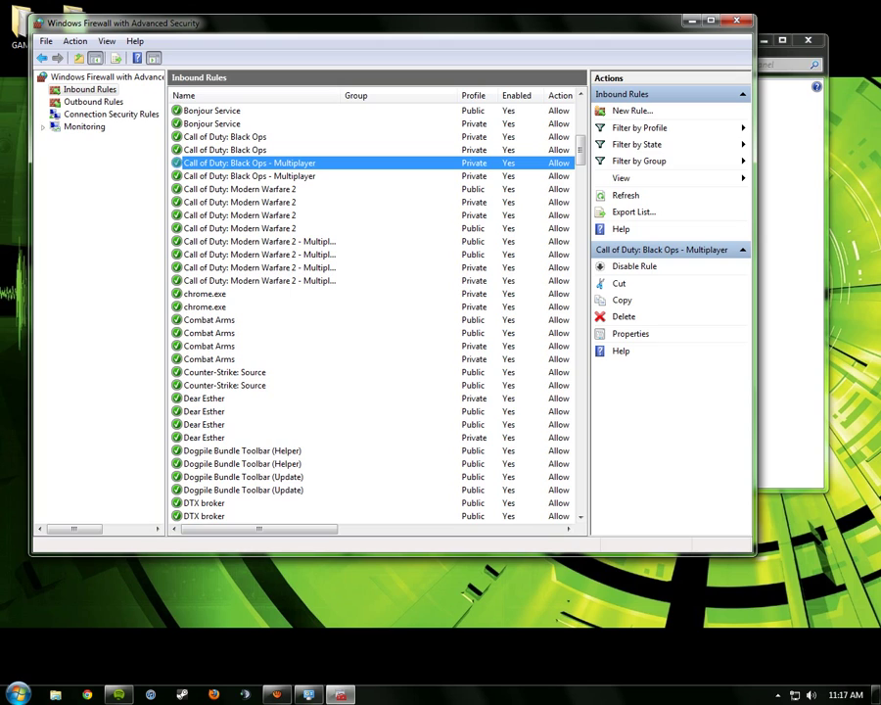
# Step: View the connection security rules and review the firewall state, general and logging settings under Monitoring
pyautogui.click(110, 114)
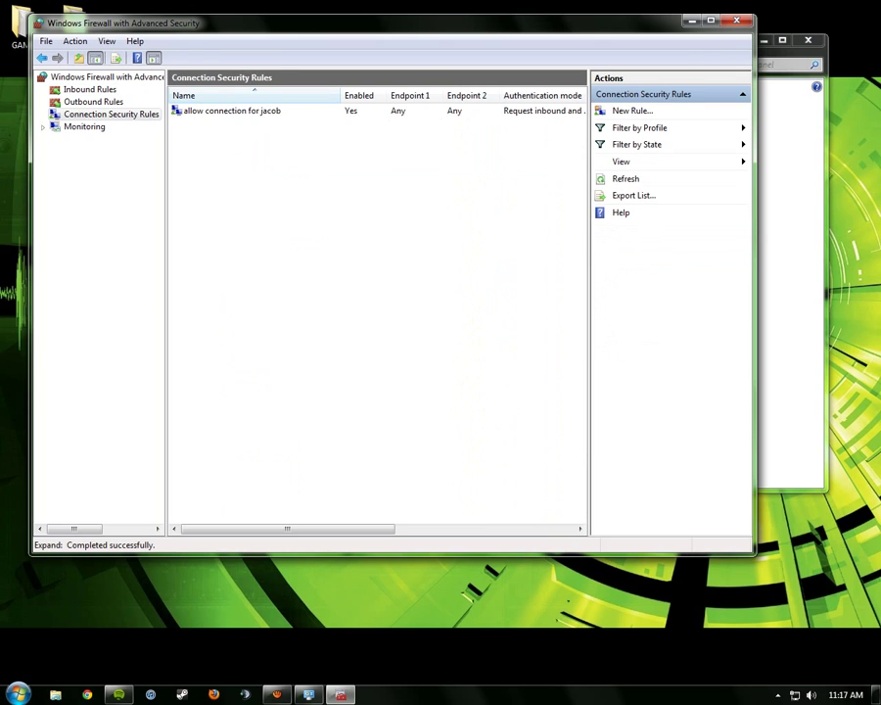
pyautogui.click(85, 126)
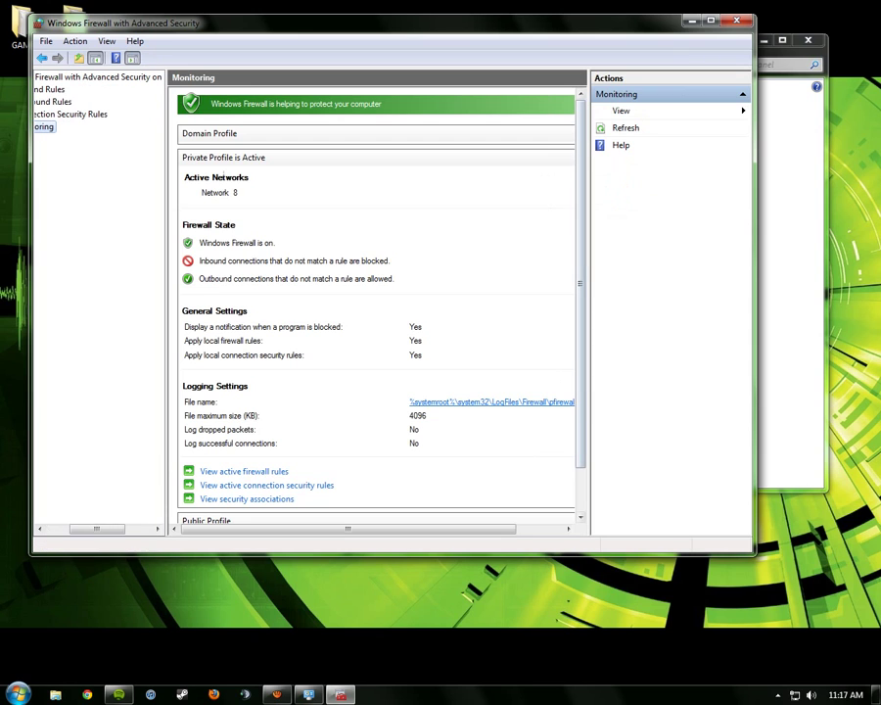
pyautogui.scroll(-2, 377, 293)
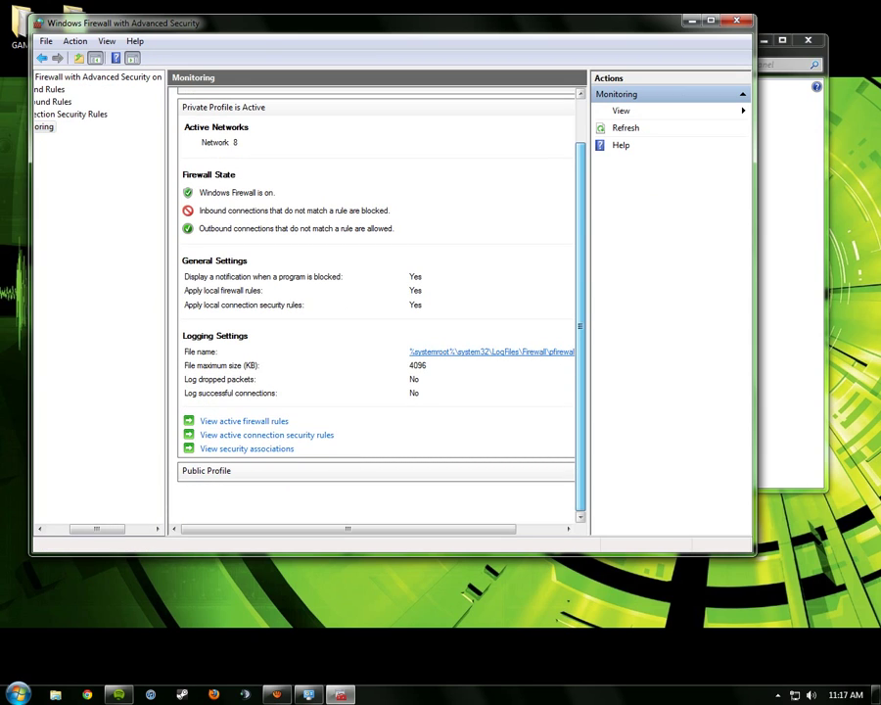
pyautogui.scroll(2, 377, 304)
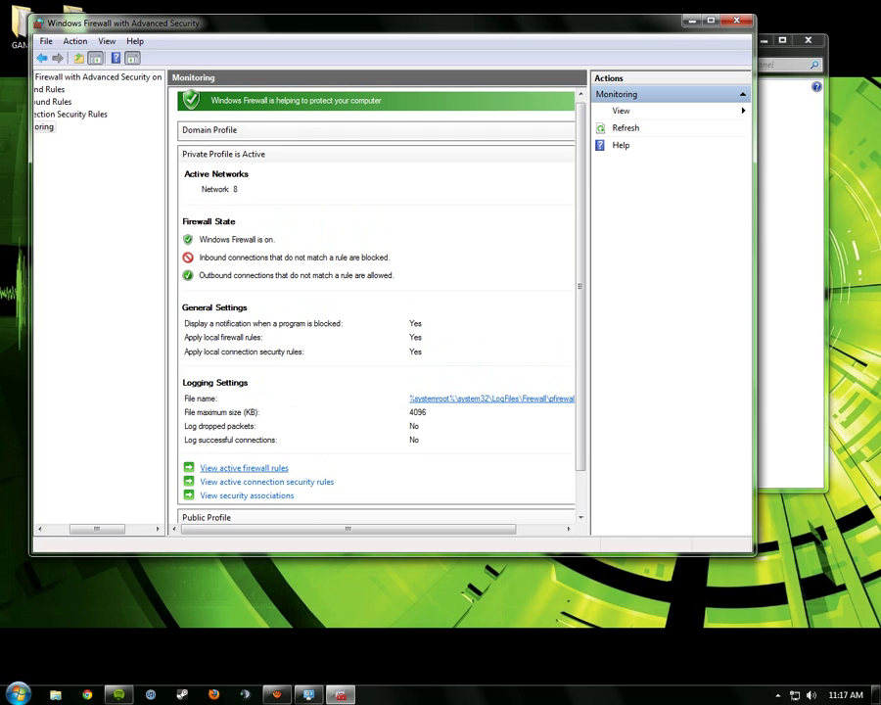
pyautogui.scroll(-2, 245, 421)
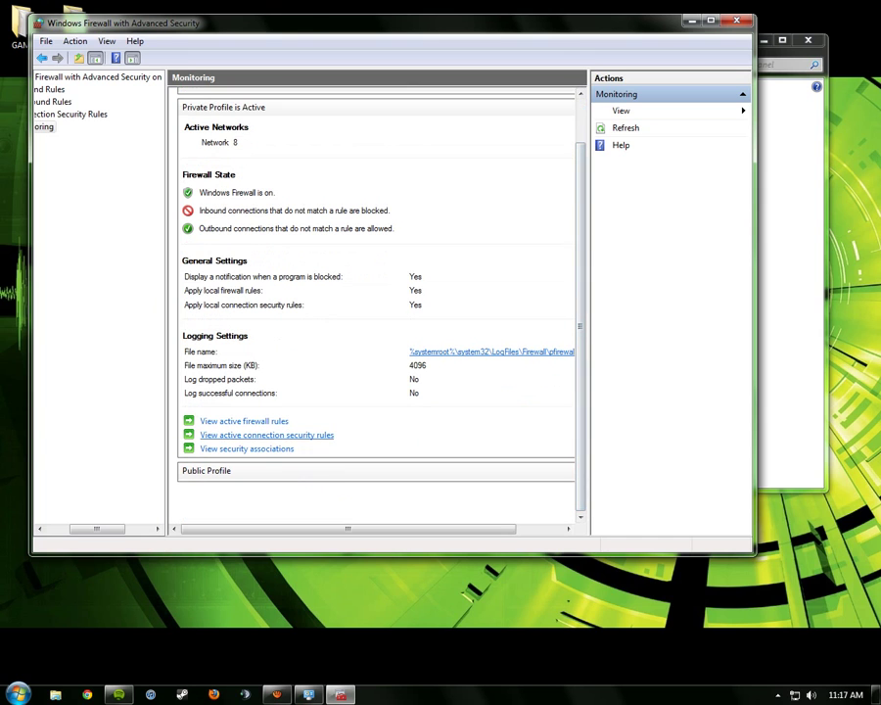
# Step: View the active firewall rules from the monitoring overview and look through the list
pyautogui.click(244, 421)
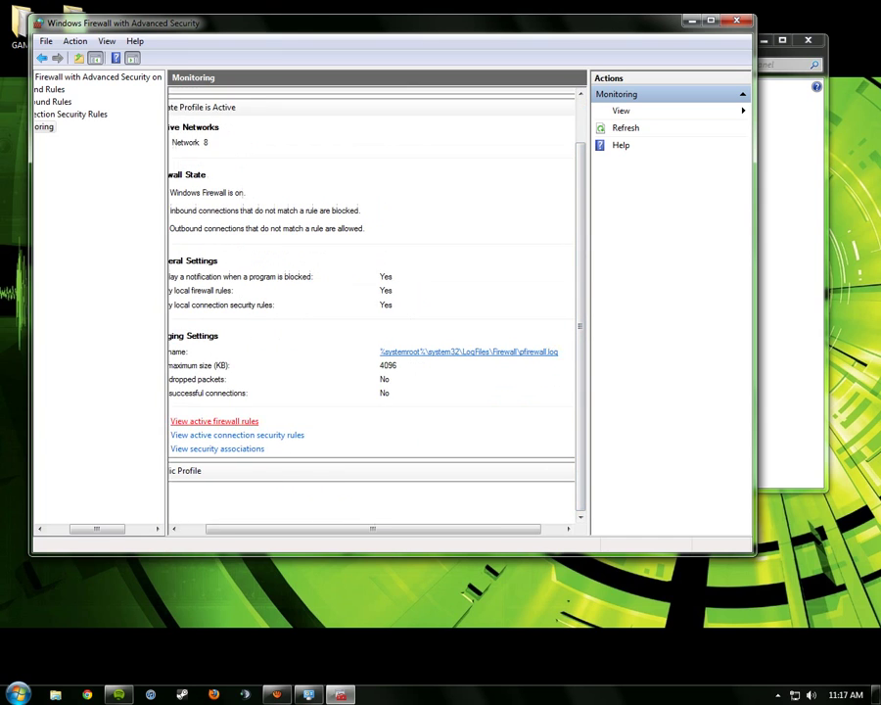
pyautogui.scroll(-20, 377, 314)
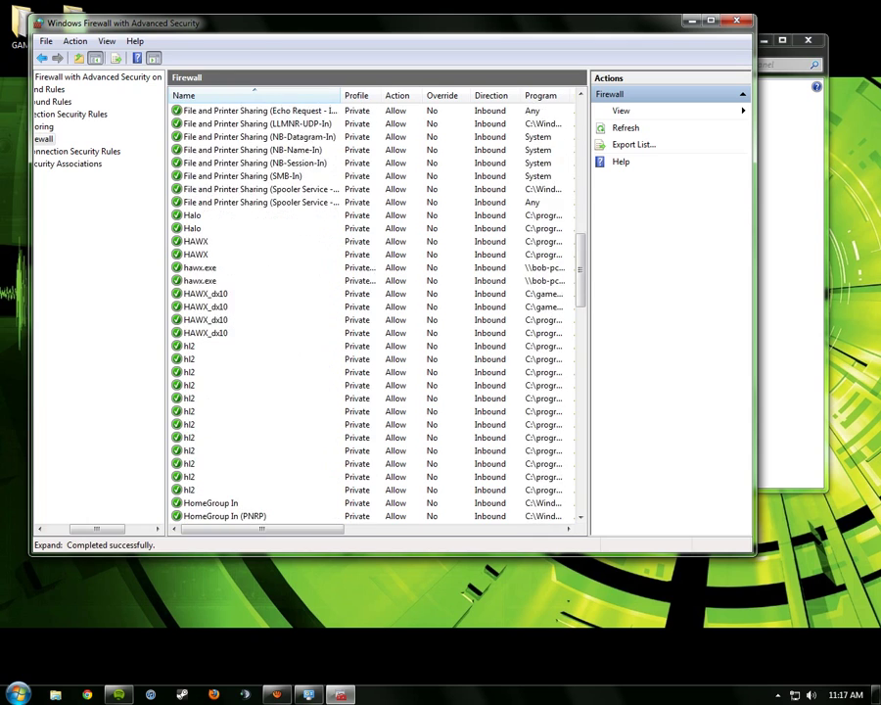
pyautogui.moveTo(96, 529); pyautogui.dragTo(74, 529)
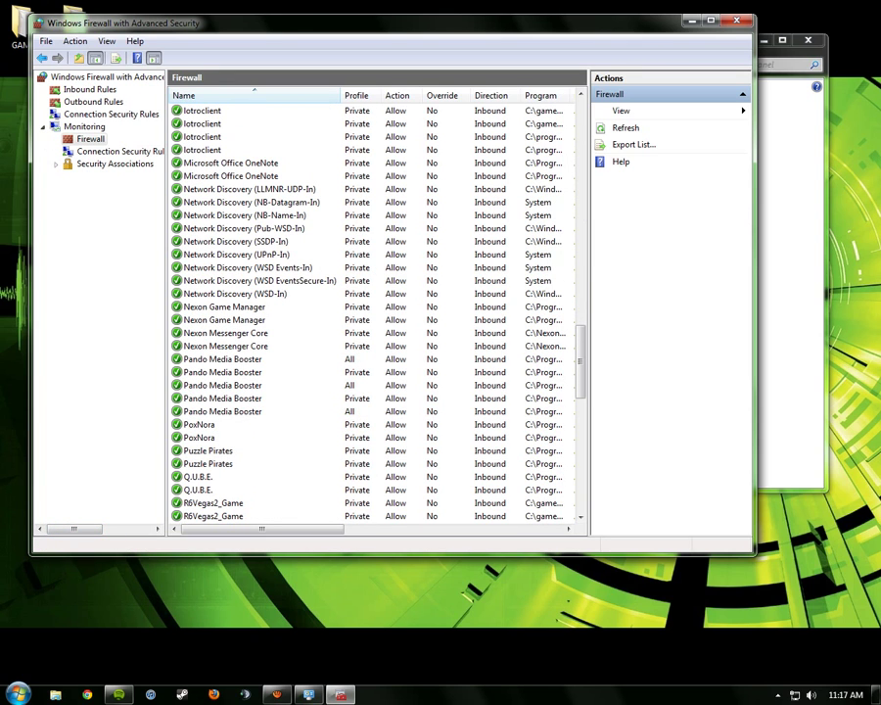
pyautogui.scroll(-15, 377, 313)
pyautogui.scroll(15, 377, 313)
# Step: View the monitored connection security rules and the Main Mode and Quick Mode entries of the security associations
pyautogui.click(108, 151)
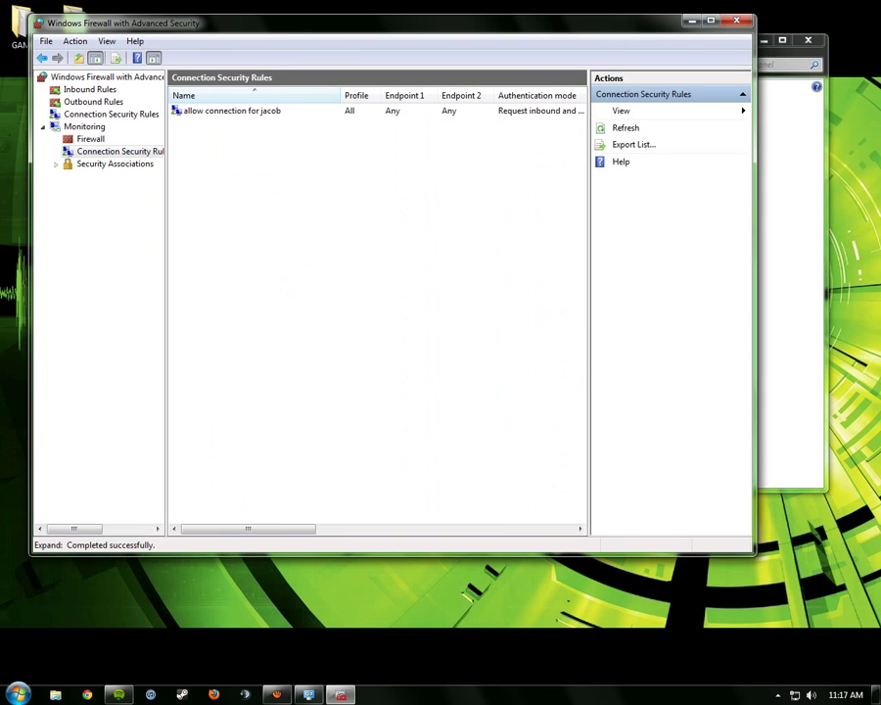
pyautogui.click(114, 164)
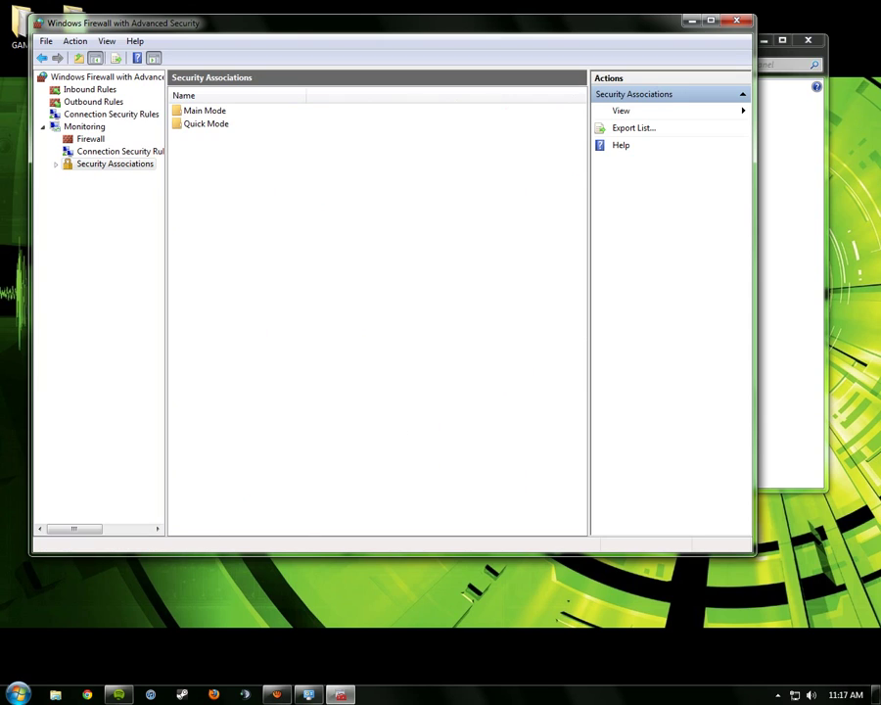
pyautogui.click(205, 111)
pyautogui.click(206, 123)
pyautogui.click(204, 110)
pyautogui.click(206, 124)
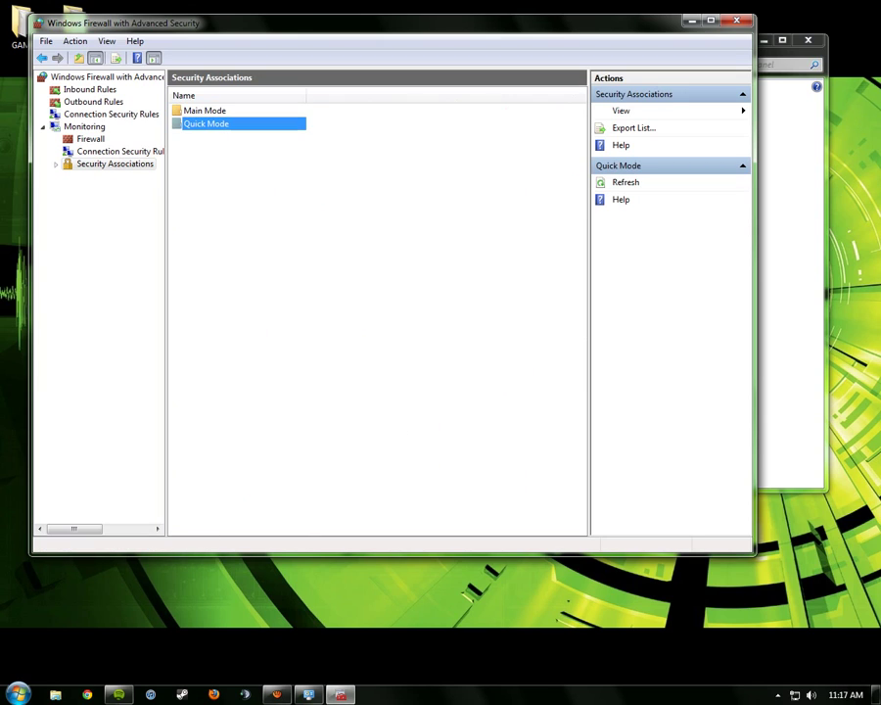
# Step: Check the Main Mode and Quick Mode entries of the security associations again and collapse the Monitoring branch
pyautogui.click(205, 111)
pyautogui.click(205, 123)
pyautogui.click(42, 126)
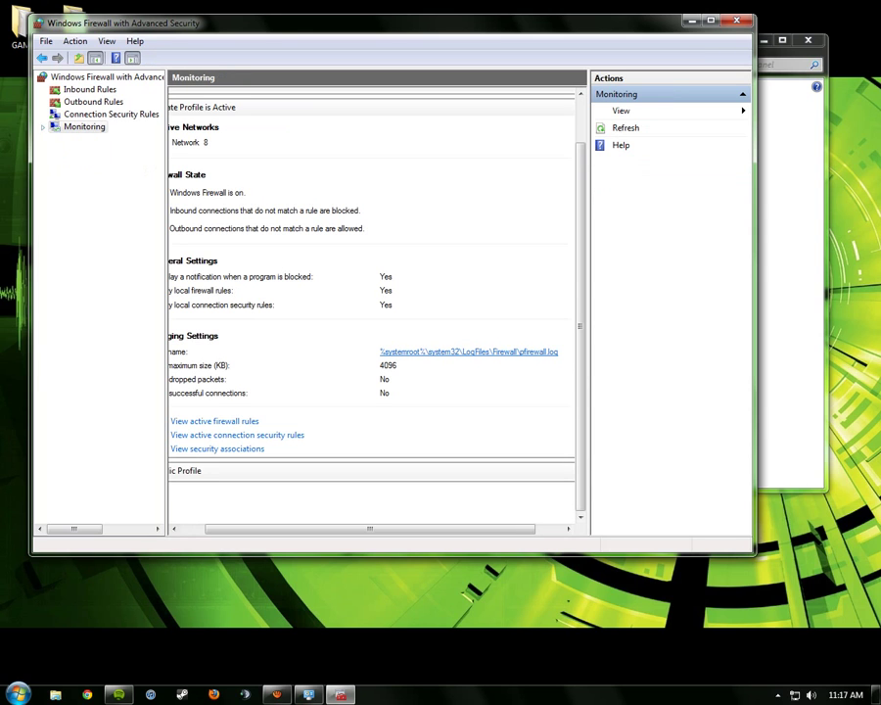
# Step: Enable the two disabled Age of Empires 3: The WarChiefs inbound rules for the Domain profile and look through the rule list
pyautogui.click(89, 89)
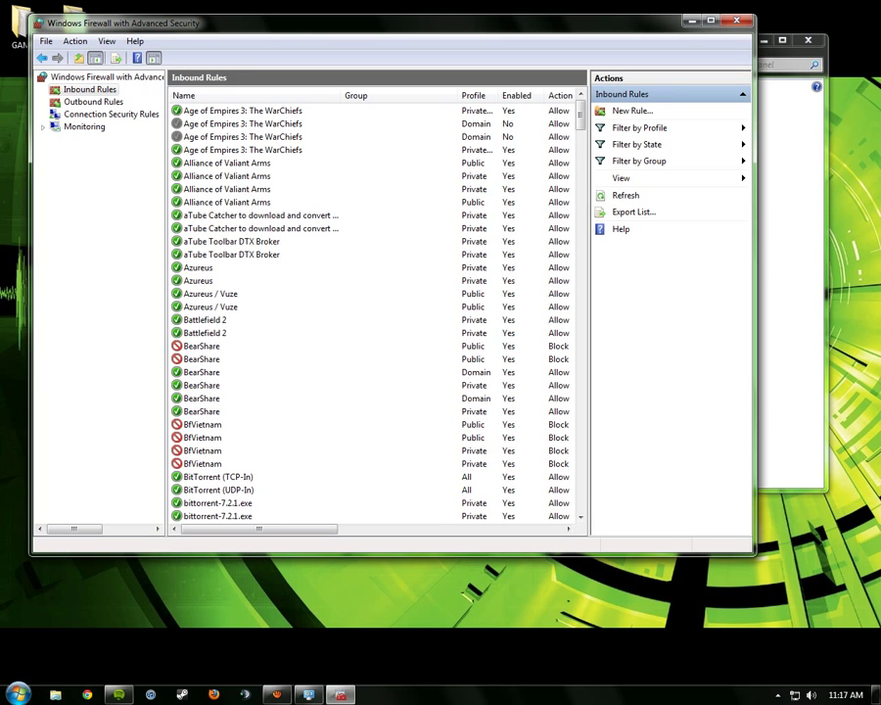
pyautogui.click(243, 124)
pyautogui.click(243, 136)
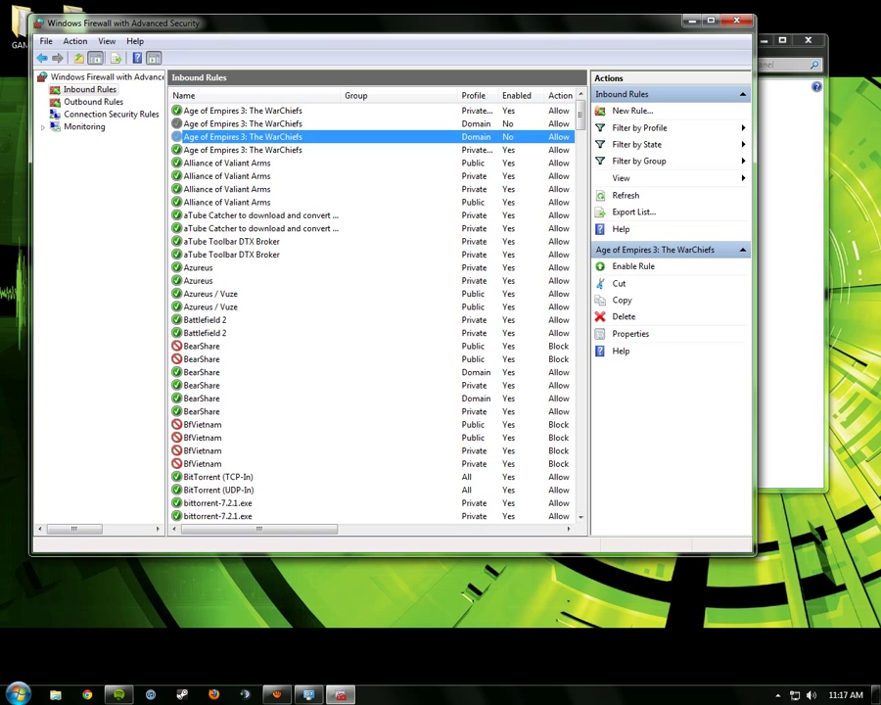
pyautogui.click(633, 265)
pyautogui.click(242, 123)
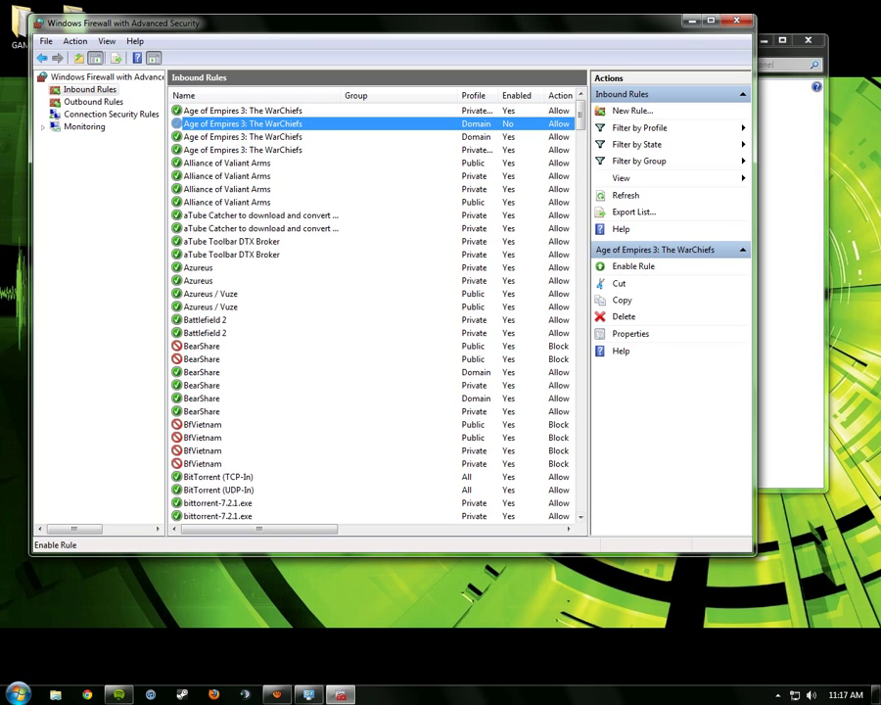
pyautogui.click(632, 265)
pyautogui.scroll(-20, 375, 314)
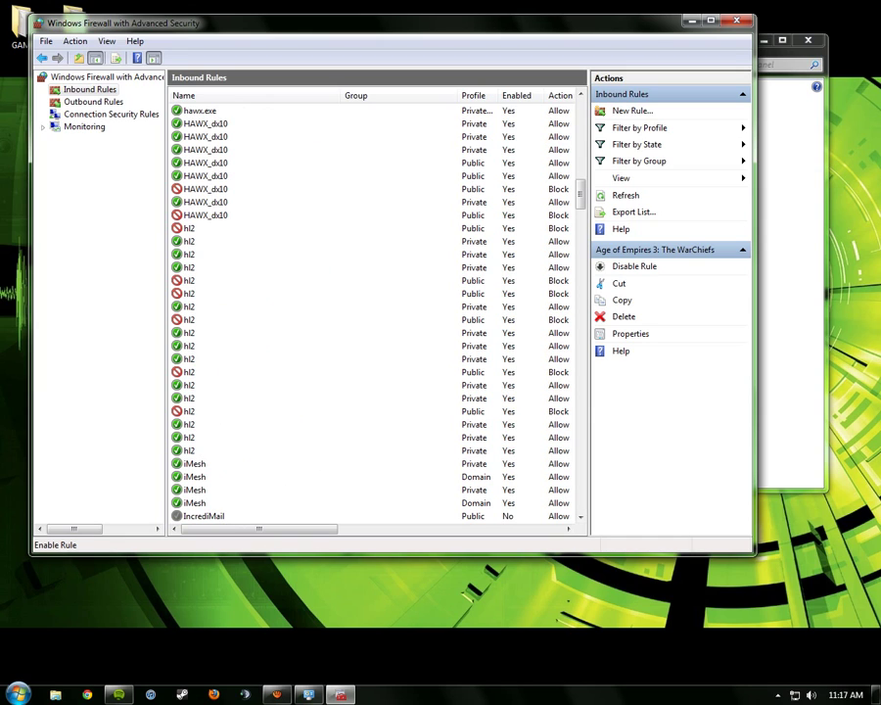
# Step: Close the Windows Firewall with Advanced Security window and minimize the Control Panel's Windows Firewall window
pyautogui.click(42, 58)
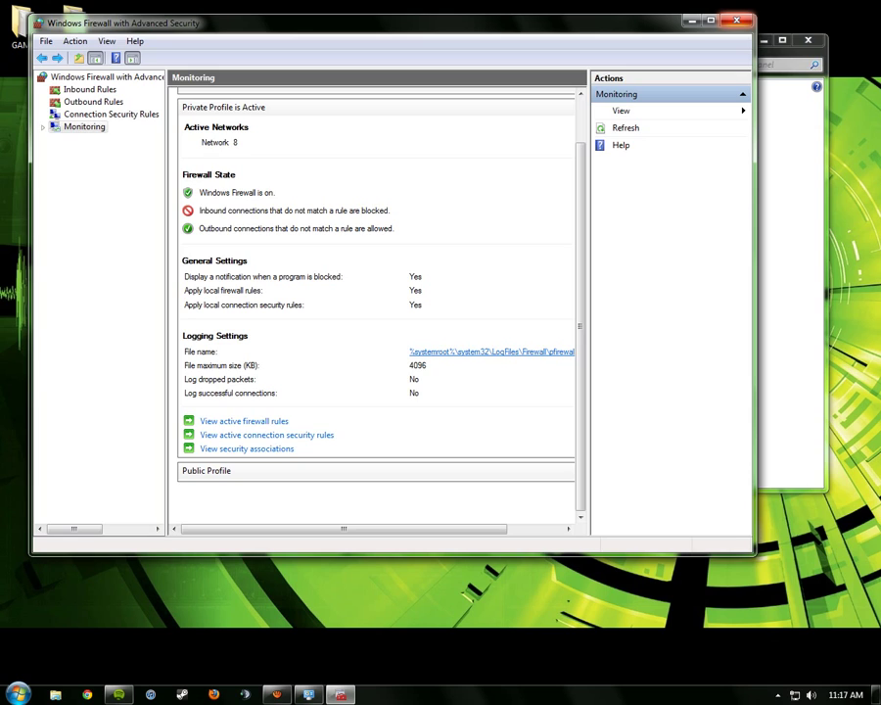
pyautogui.click(736, 19)
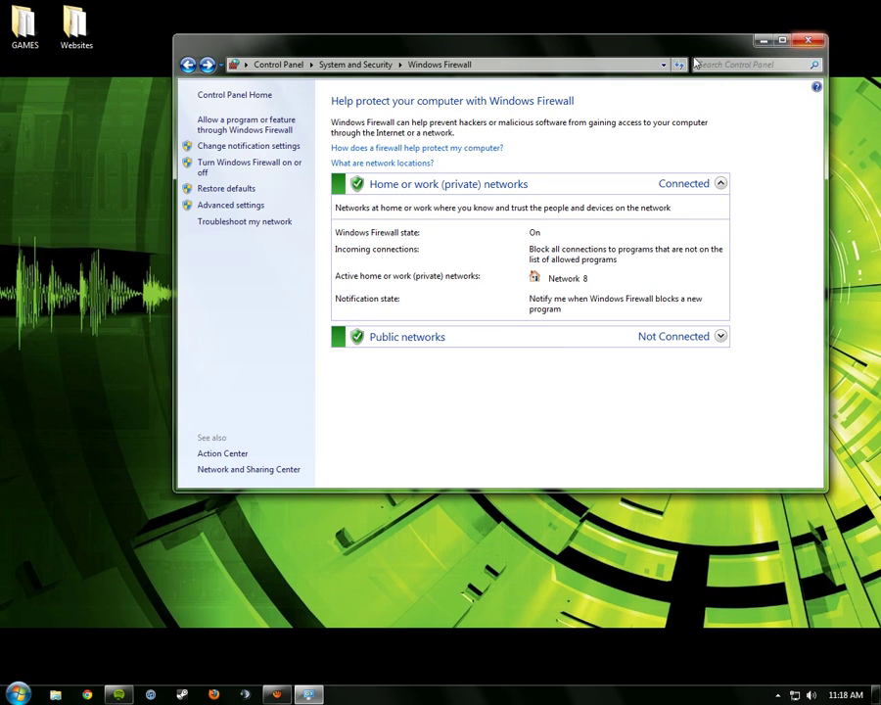
pyautogui.moveTo(659, 36); pyautogui.dragTo(661, 41)
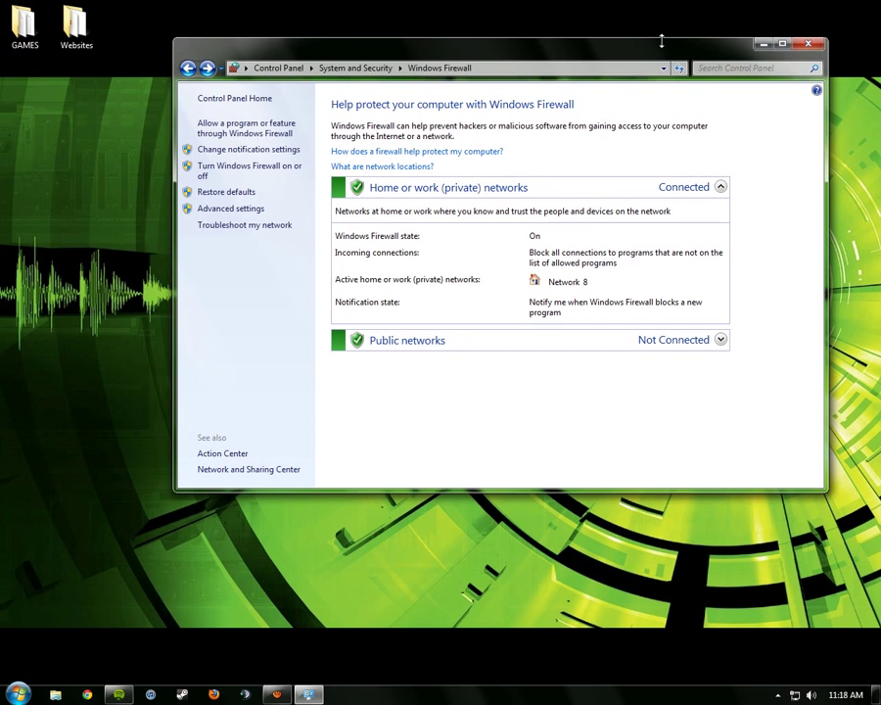
pyautogui.click(763, 44)
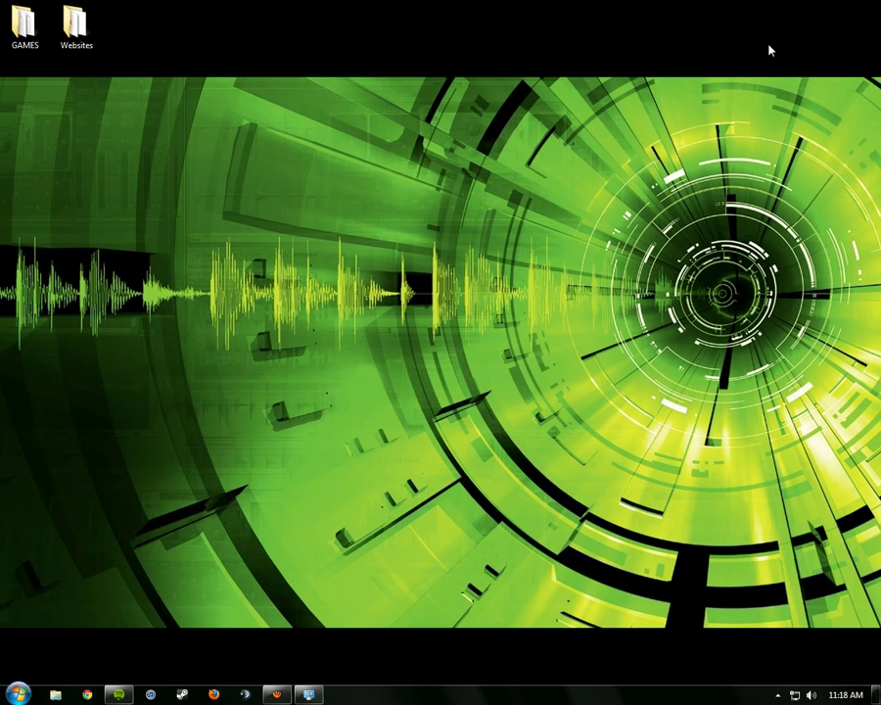